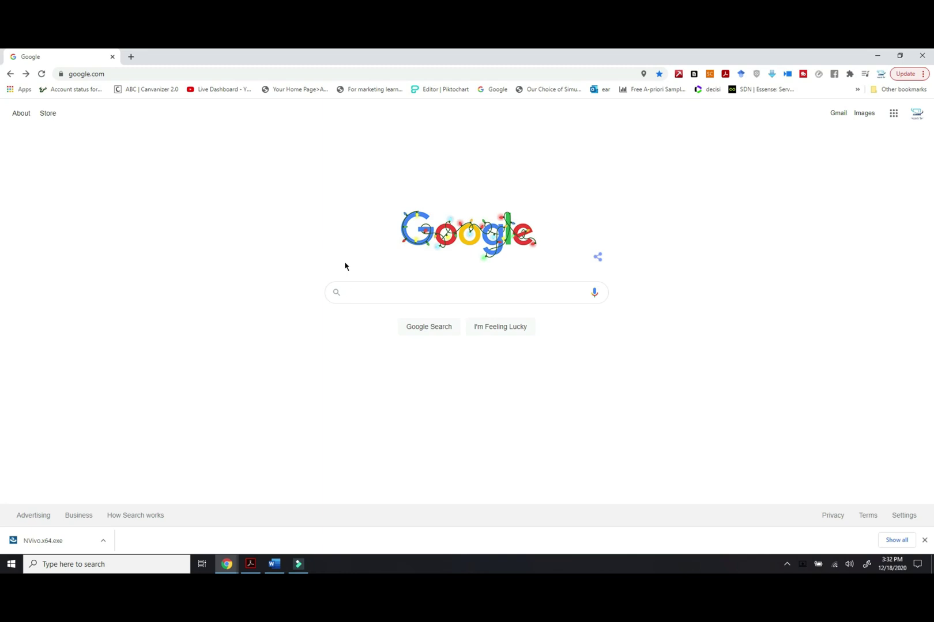
pyautogui.write('n')
pyautogui.write('vivo d')
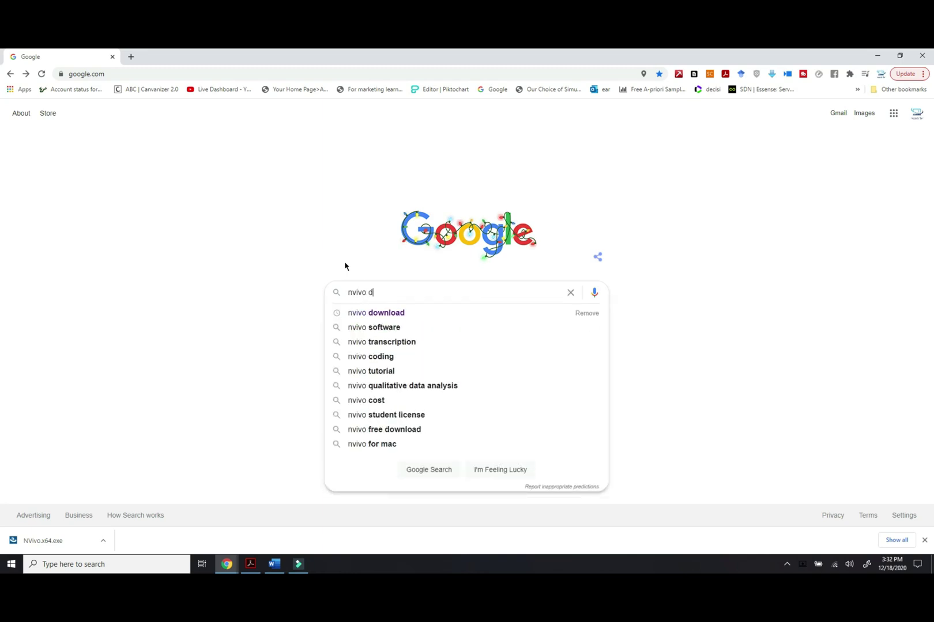
pyautogui.write('ownload')
# Search Google for 'nvivo download' and open QSR International's NVivo Downloads result.
pyautogui.press('Return')
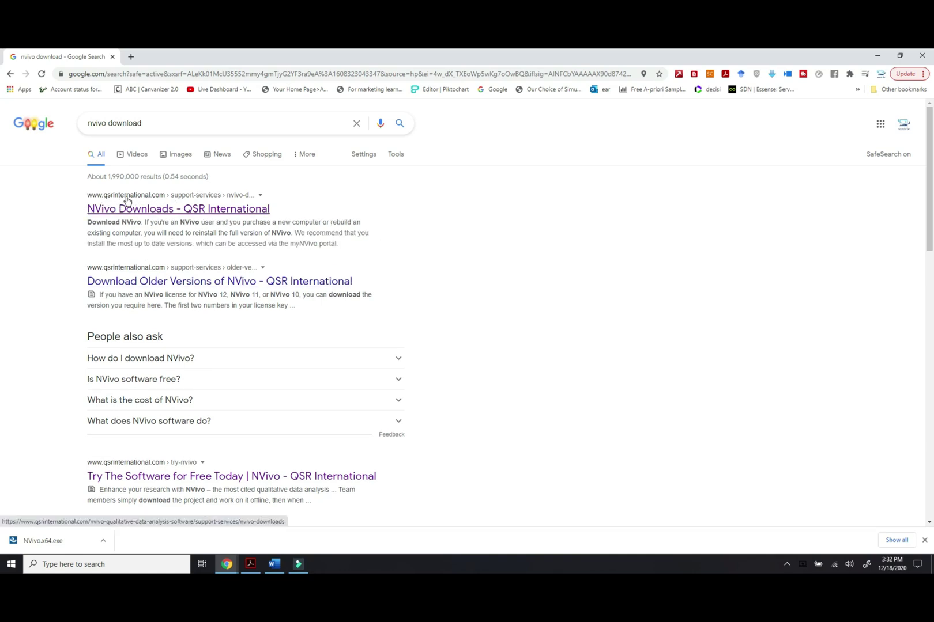
pyautogui.click(138, 210)
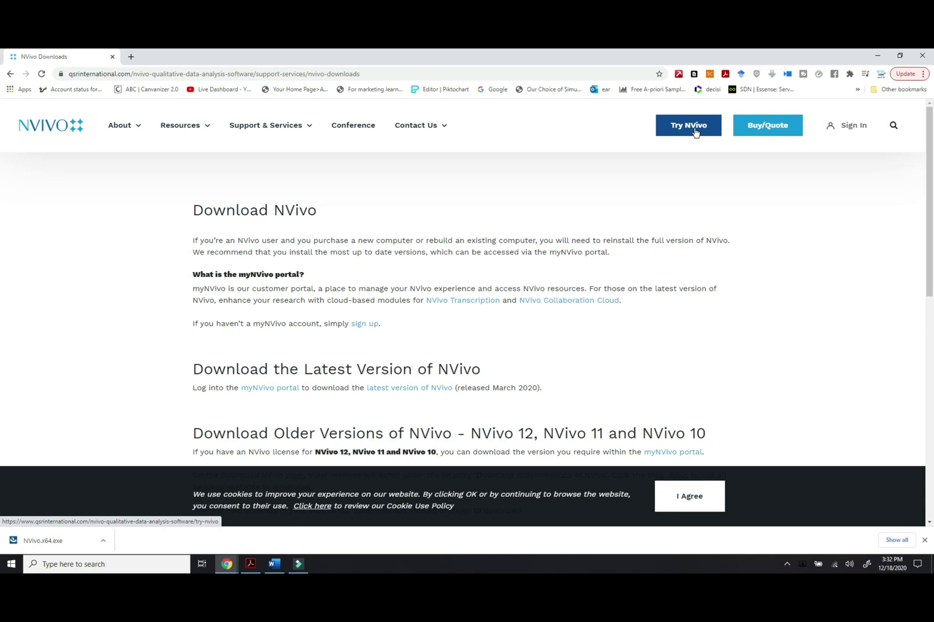
# Go via Try NVivo to the myNVivo 'Try NVivo for Free' trial options page.
pyautogui.click(695, 132)
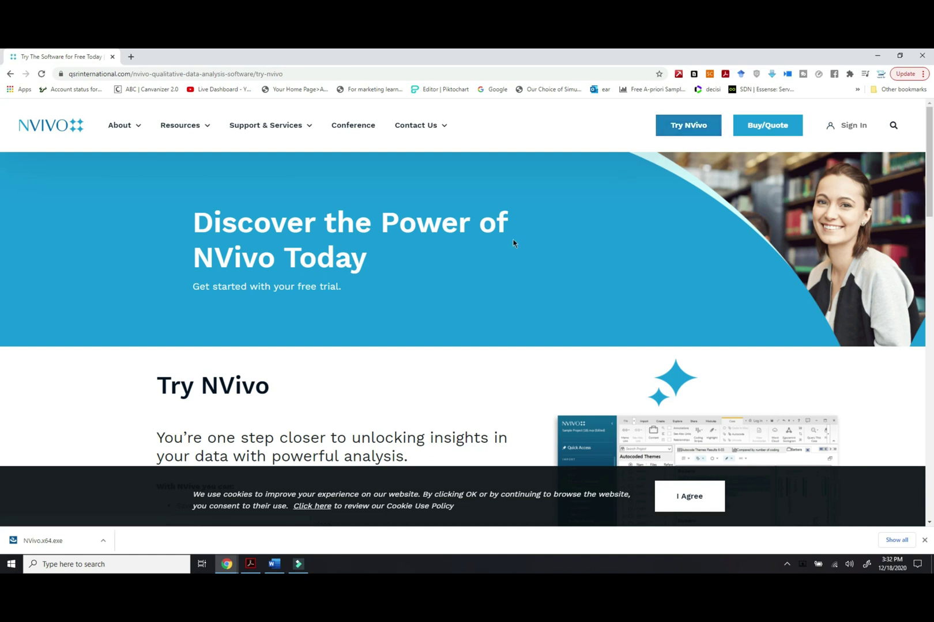
pyautogui.scroll(-1, 504, 243)
pyautogui.scroll(-2, 504, 243)
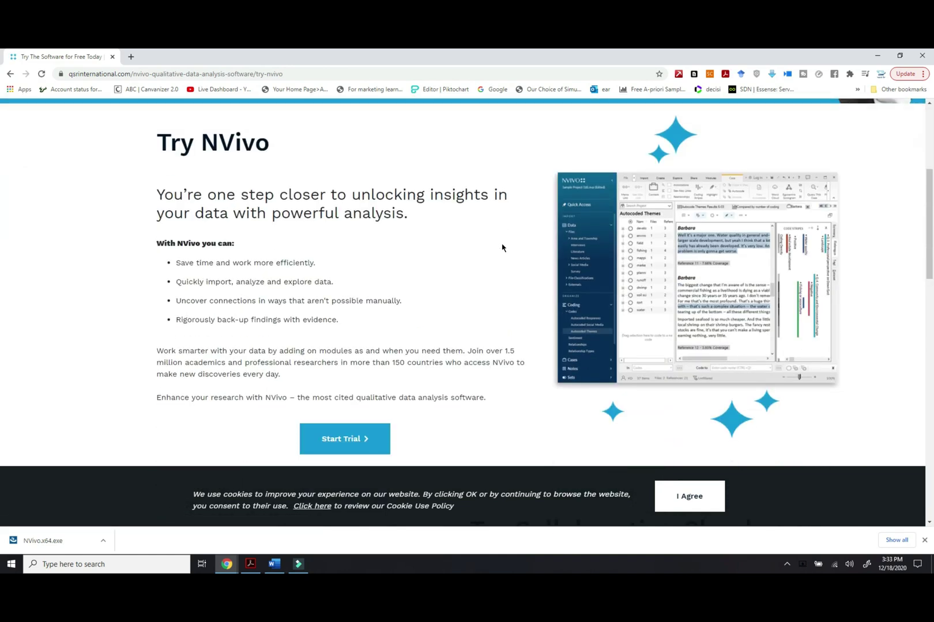
pyautogui.scroll(-1, 502, 248)
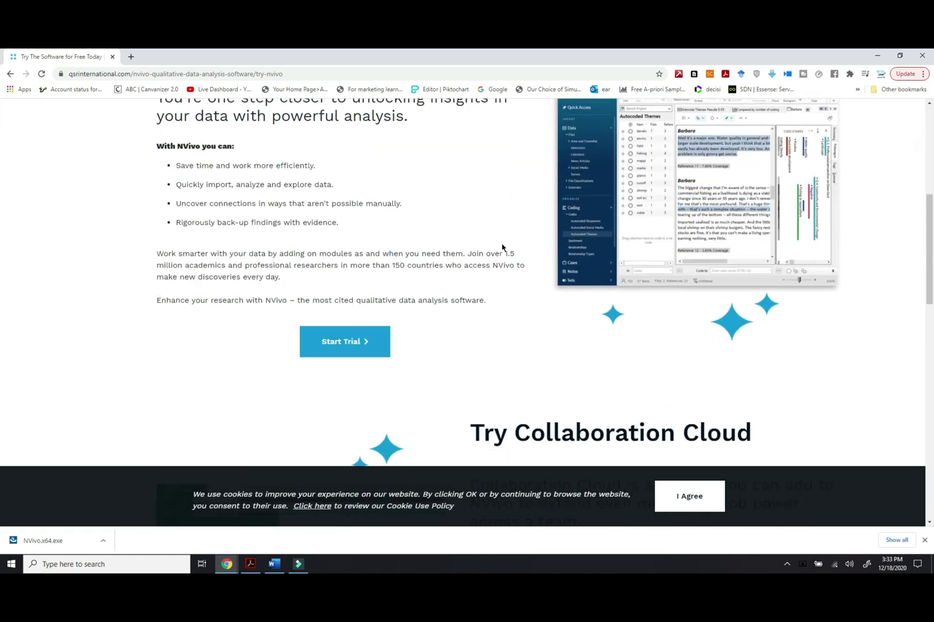
pyautogui.click(350, 348)
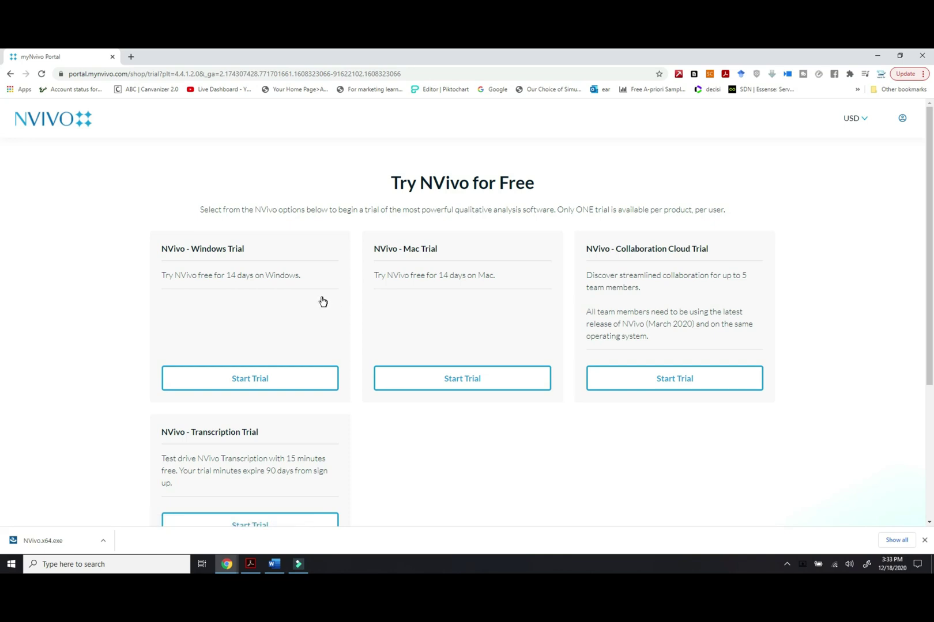
pyautogui.scroll(-3, 292, 331)
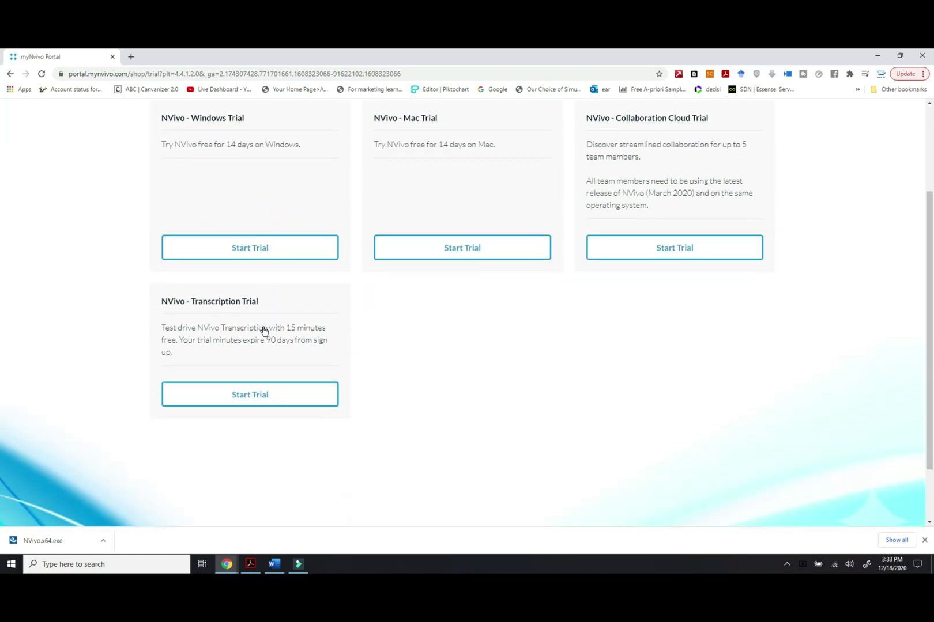
pyautogui.scroll(3, 263, 328)
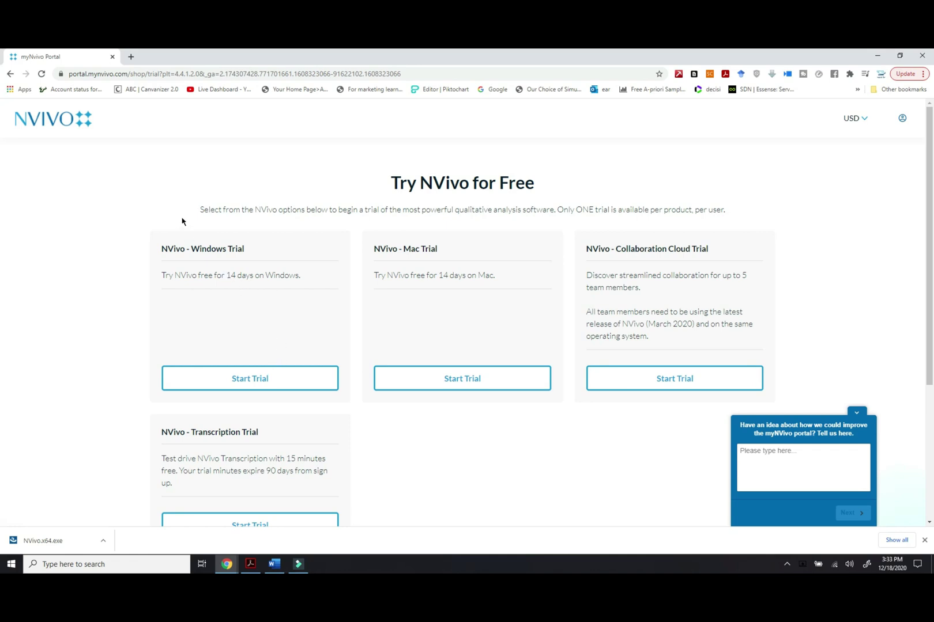
# Pick the NVivo - Windows Trial and proceed to the USD 0.00 shopping cart.
pyautogui.click(249, 383)
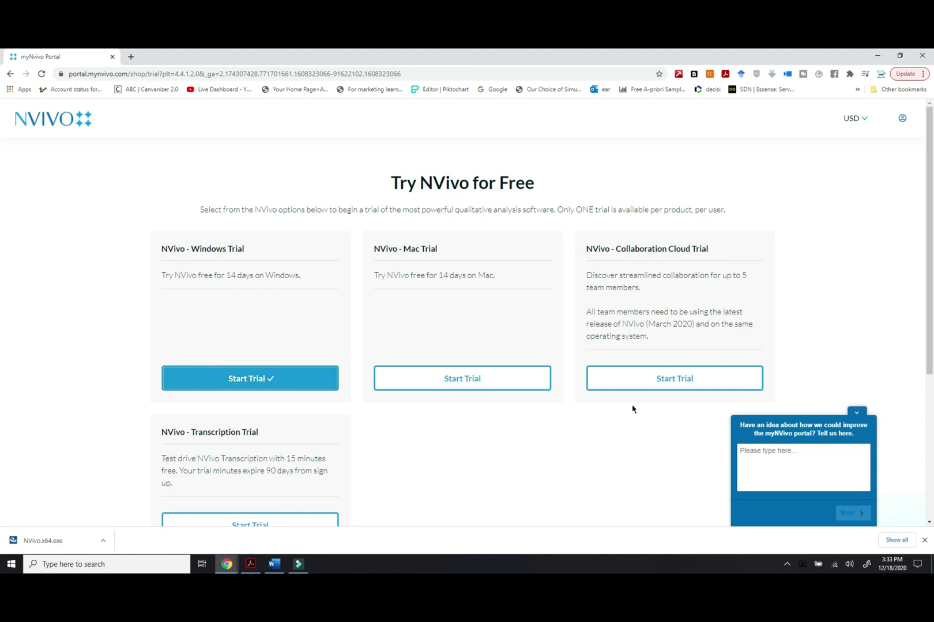
pyautogui.scroll(-3, 631, 408)
pyautogui.click(715, 358)
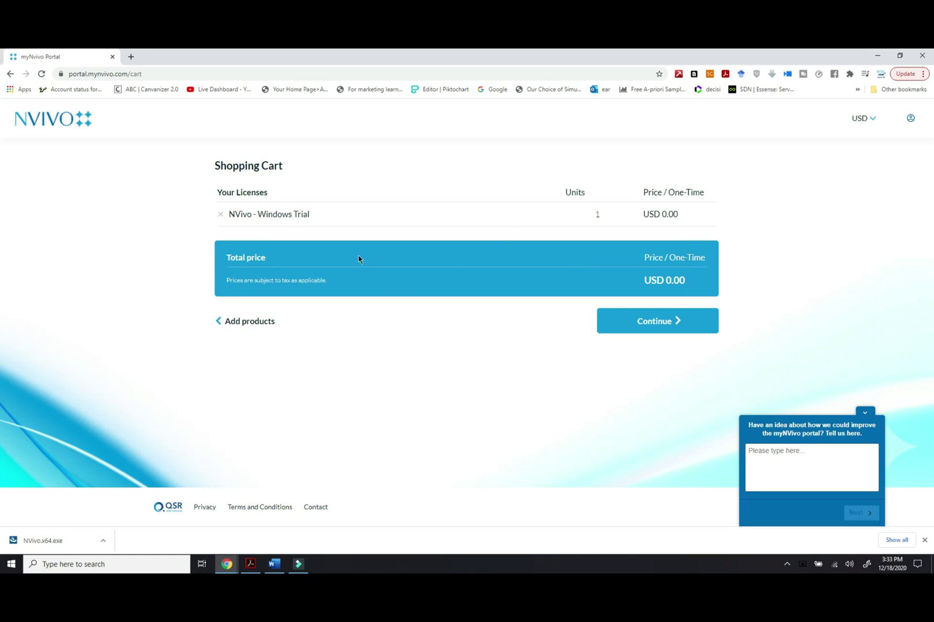
# Check out with sector Academic and the terms accepted, then confirm the Windows trial.
pyautogui.click(615, 328)
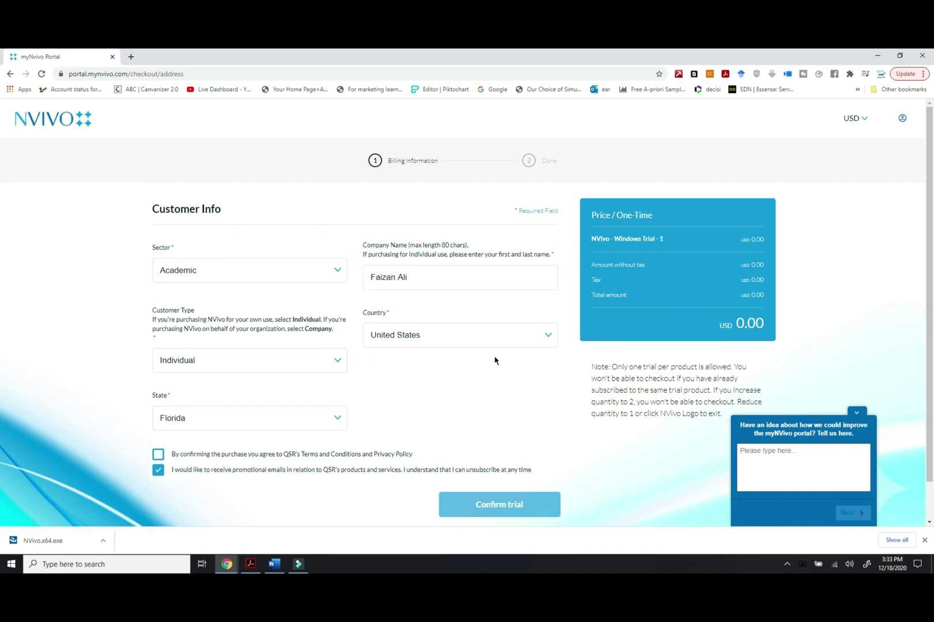
pyautogui.click(271, 284)
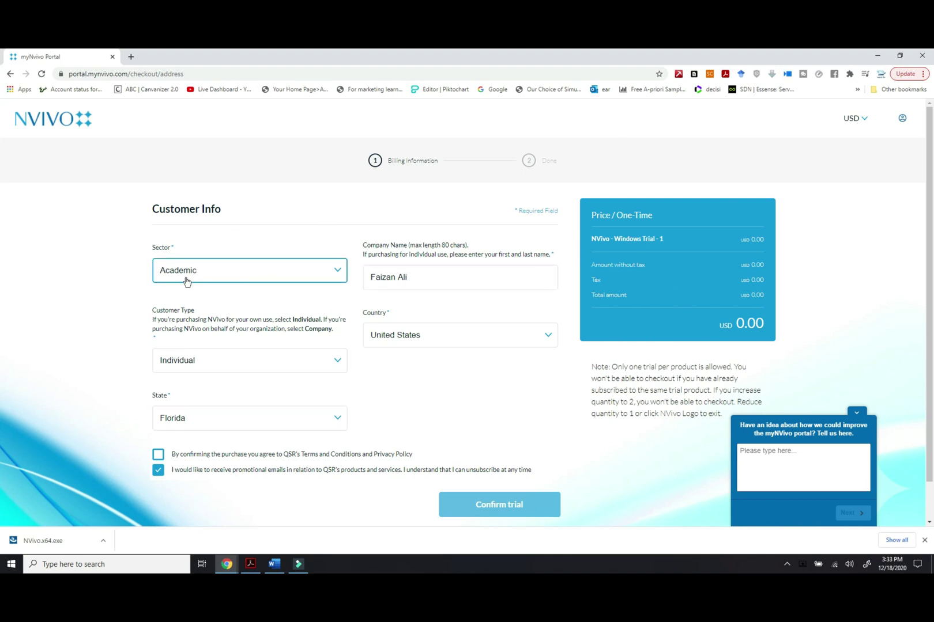
pyautogui.click(266, 275)
pyautogui.click(244, 278)
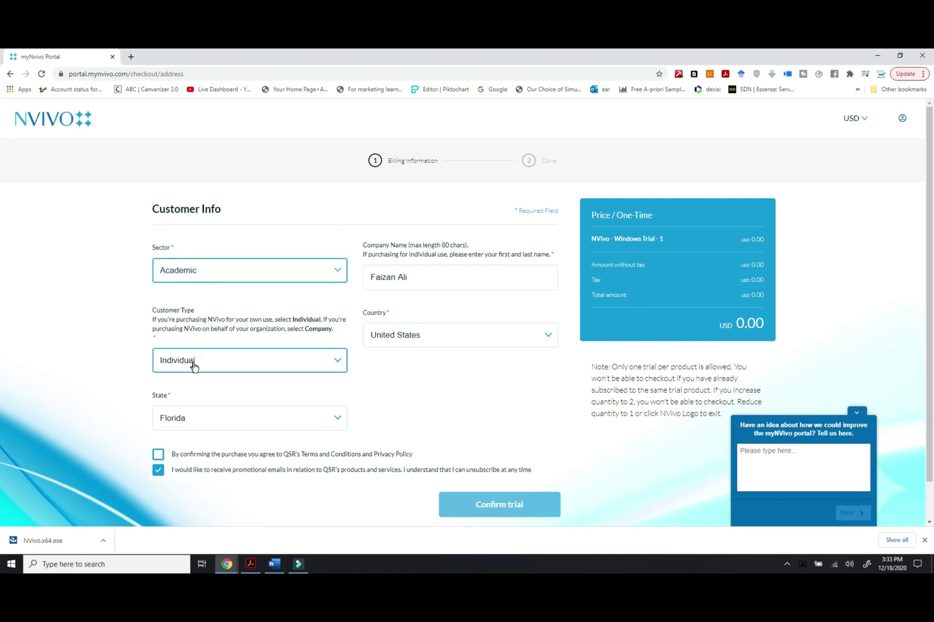
pyautogui.click(187, 454)
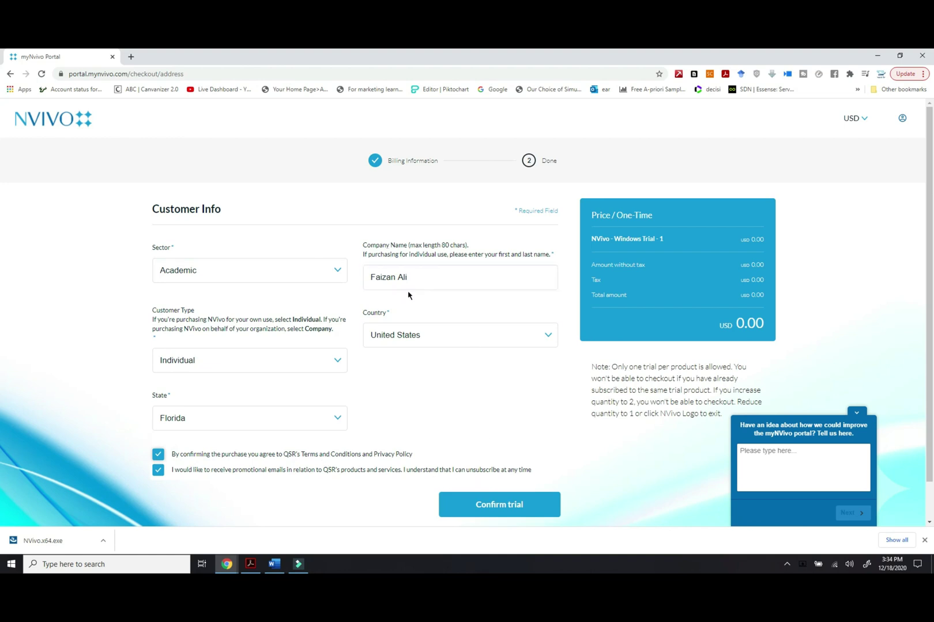
pyautogui.click(486, 505)
pyautogui.click(499, 505)
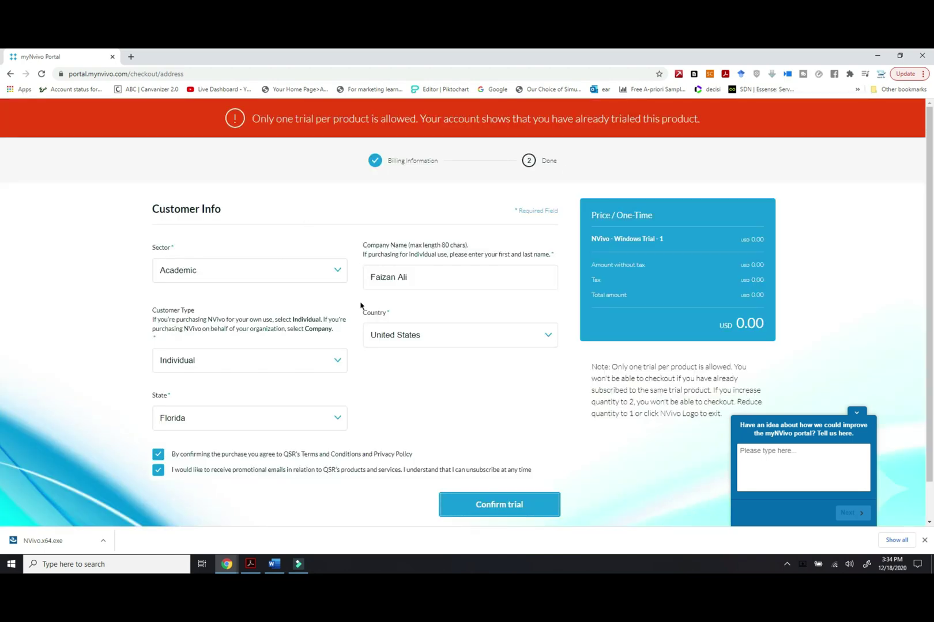
# Dismiss the one-trial-only warning and preview the open browser windows.
pyautogui.click(513, 504)
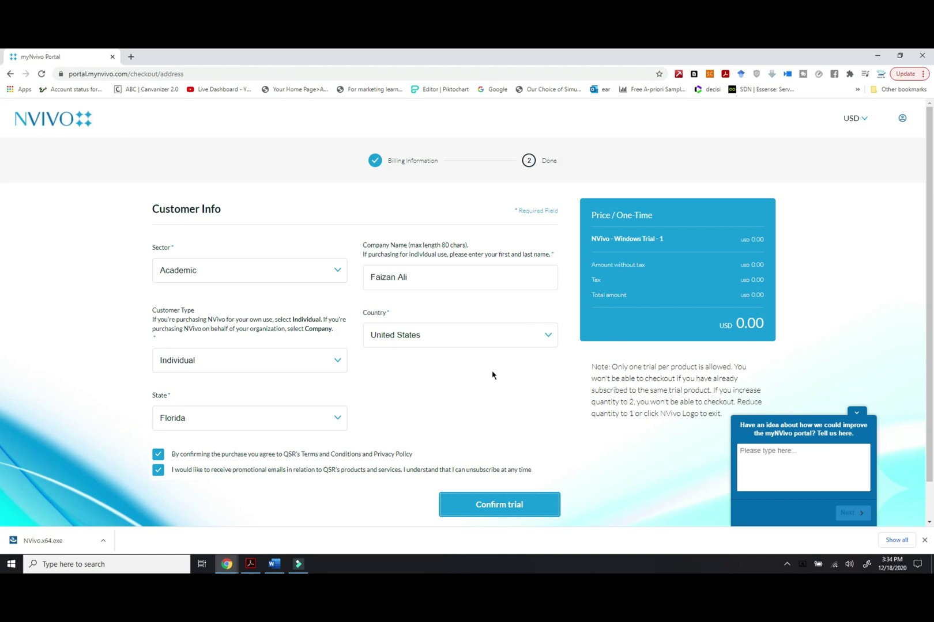
pyautogui.click(228, 568)
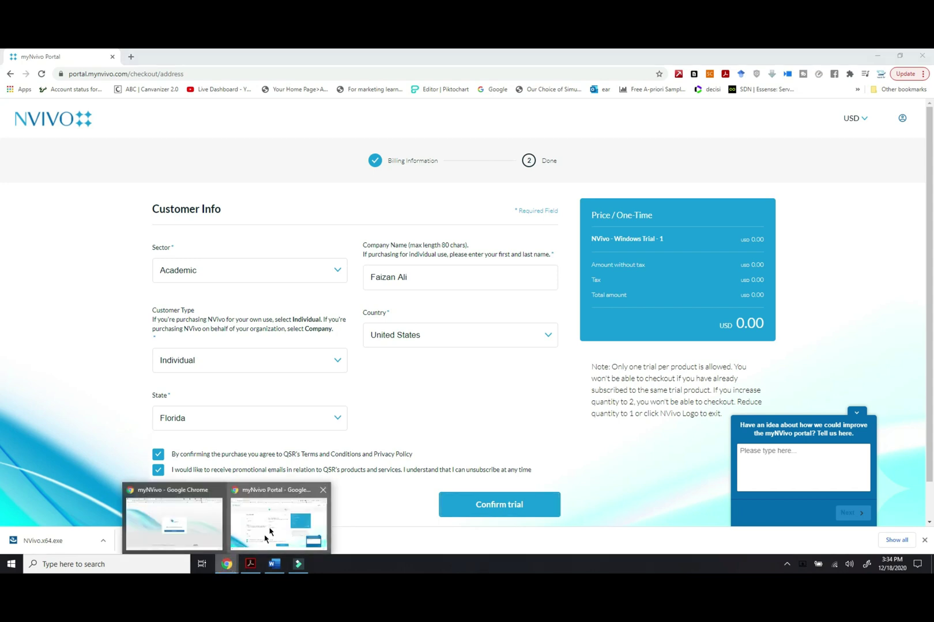
# Confirm the Team NVivo email in Outlook and go back to the myNVivo login.
pyautogui.click(183, 524)
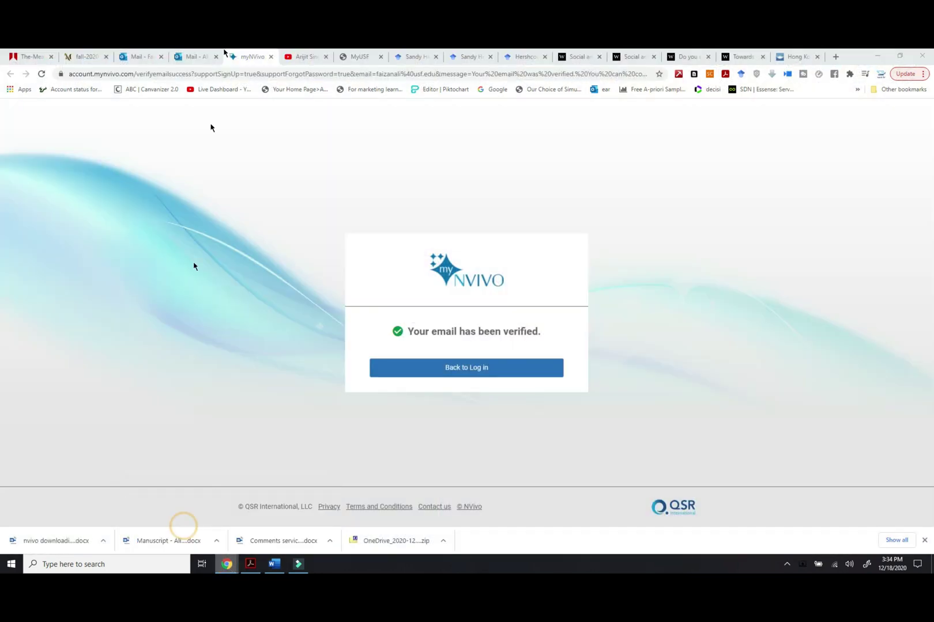
pyautogui.click(193, 56)
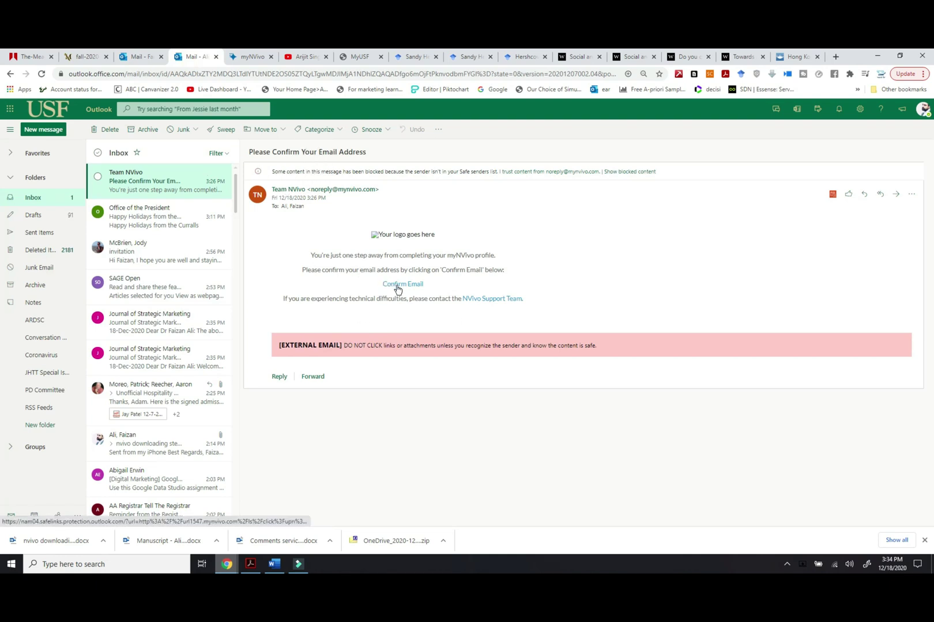
pyautogui.click(244, 56)
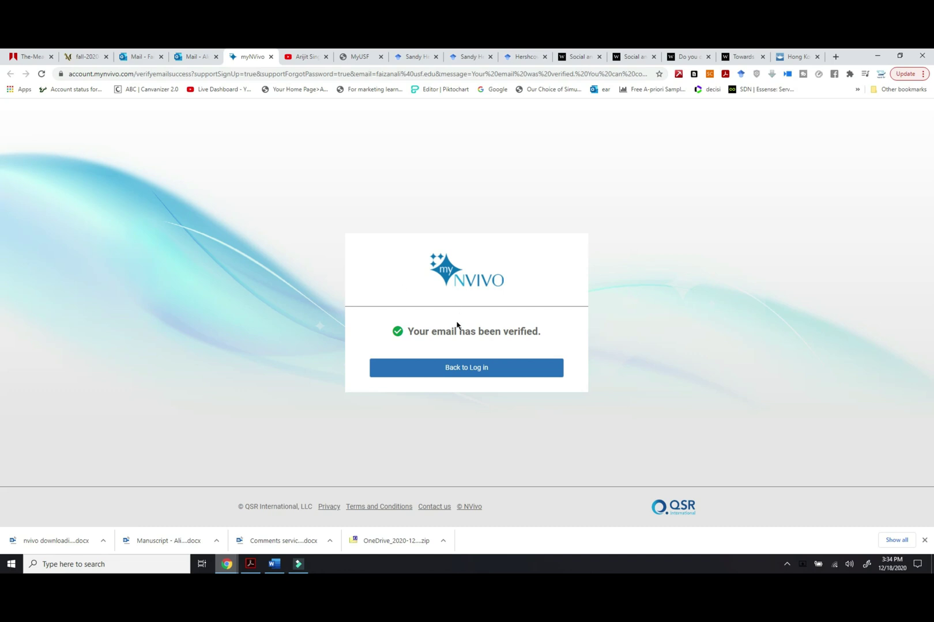
pyautogui.click(461, 377)
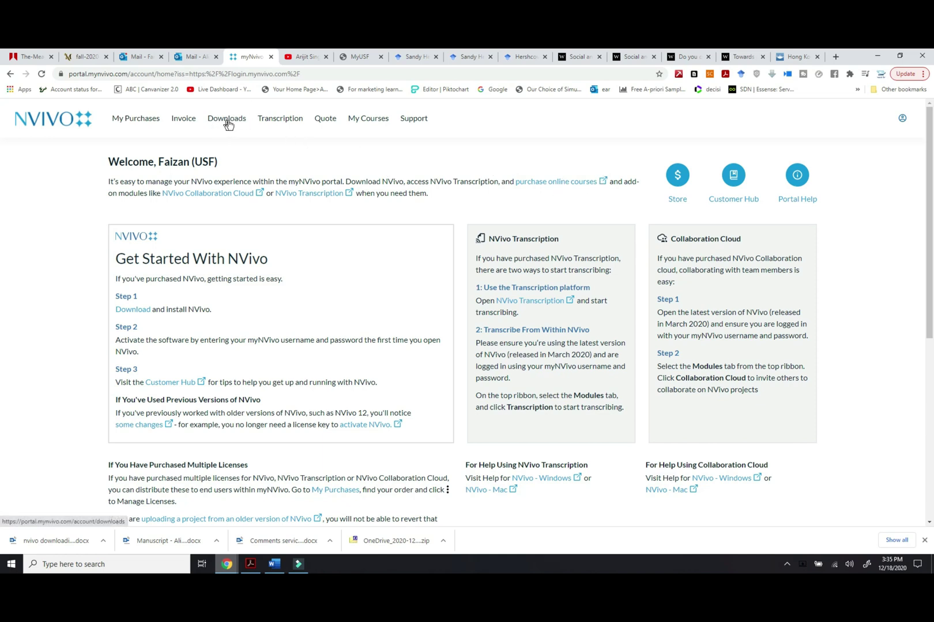
# Request the NVivo - Windows download, skip the duplicate save, and minimize both browser windows.
pyautogui.click(223, 124)
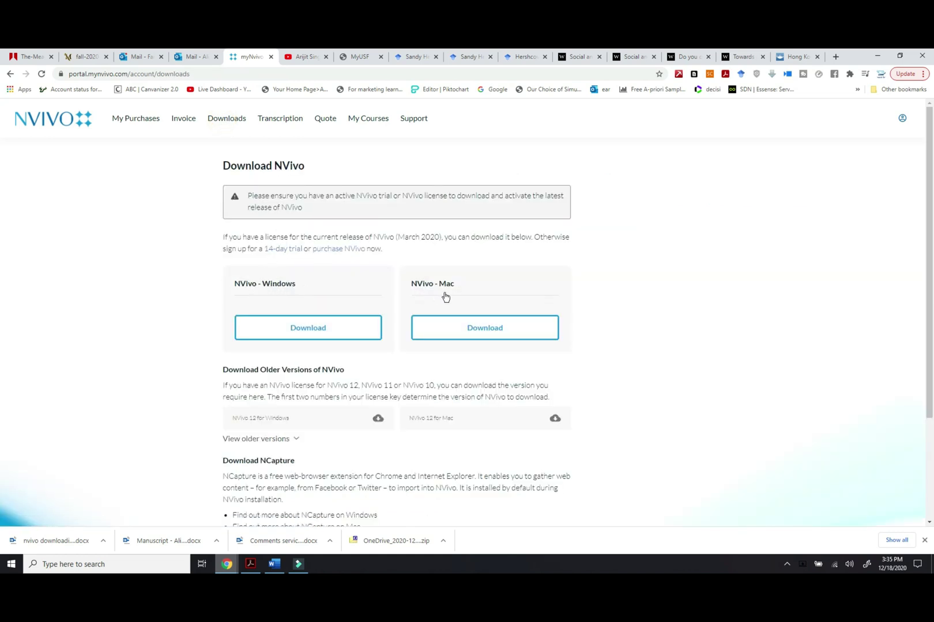
pyautogui.click(340, 335)
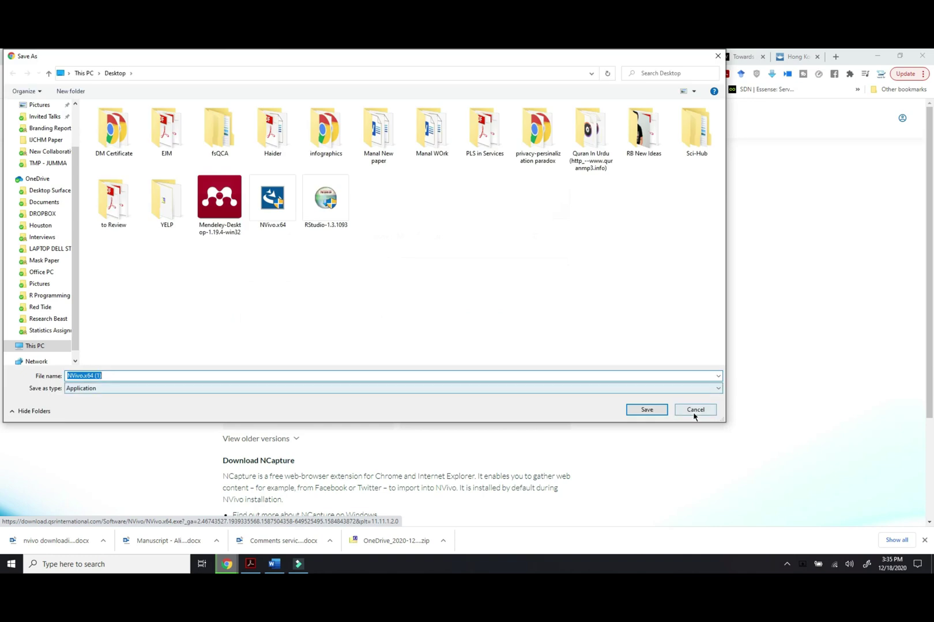
pyautogui.click(694, 410)
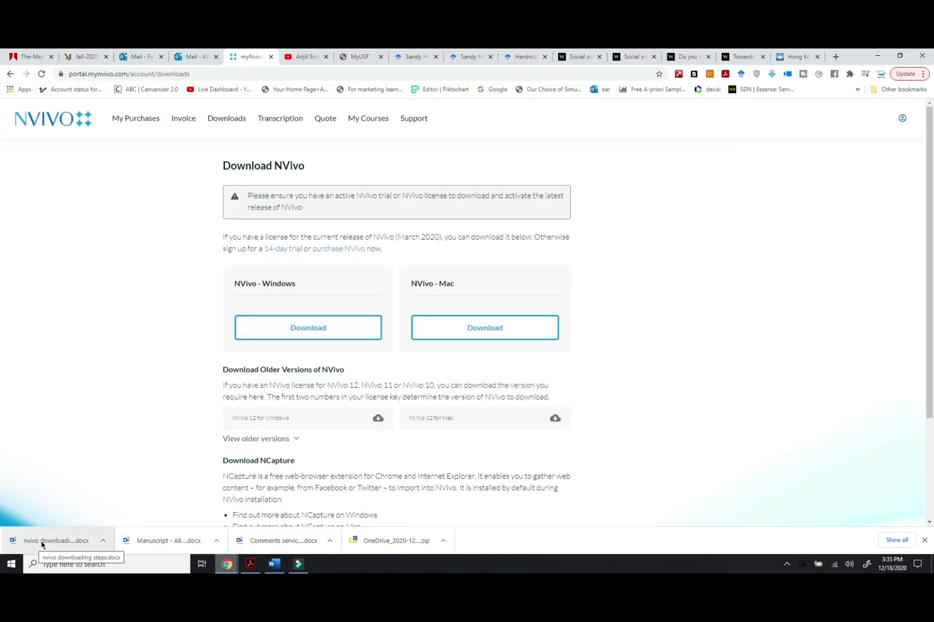
pyautogui.click(302, 329)
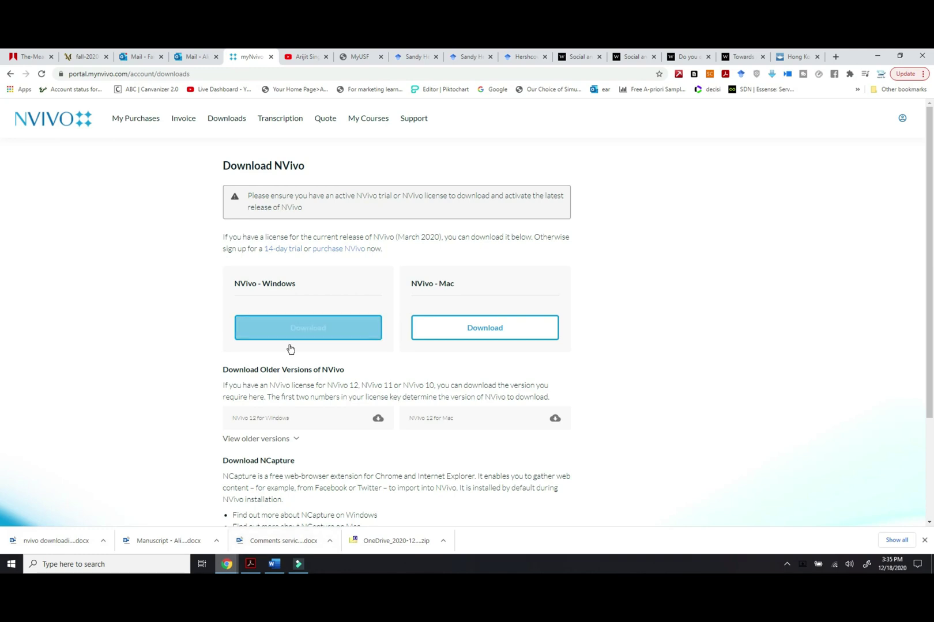
pyautogui.click(881, 58)
pyautogui.click(880, 58)
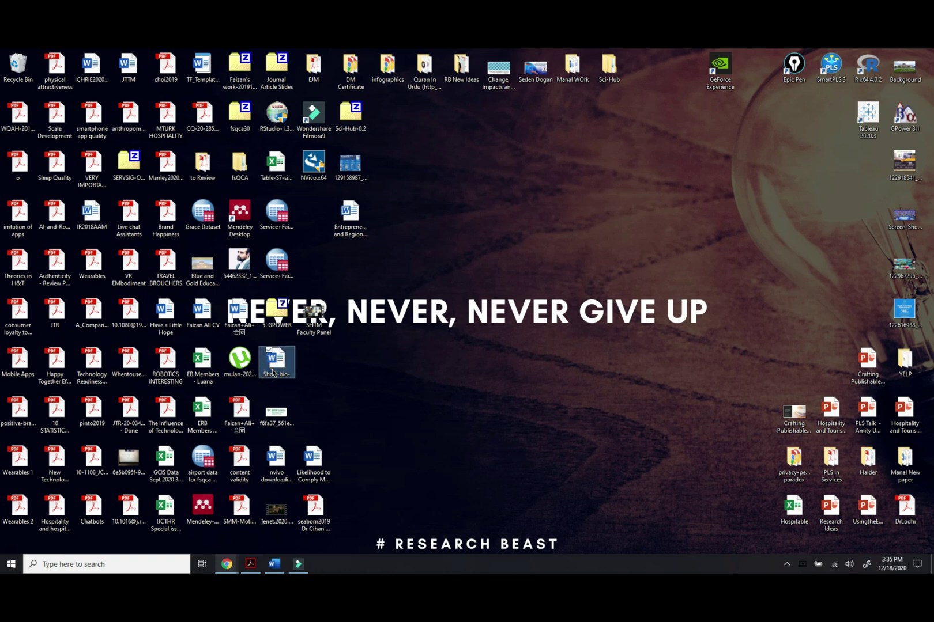
pyautogui.write('nvivo.')
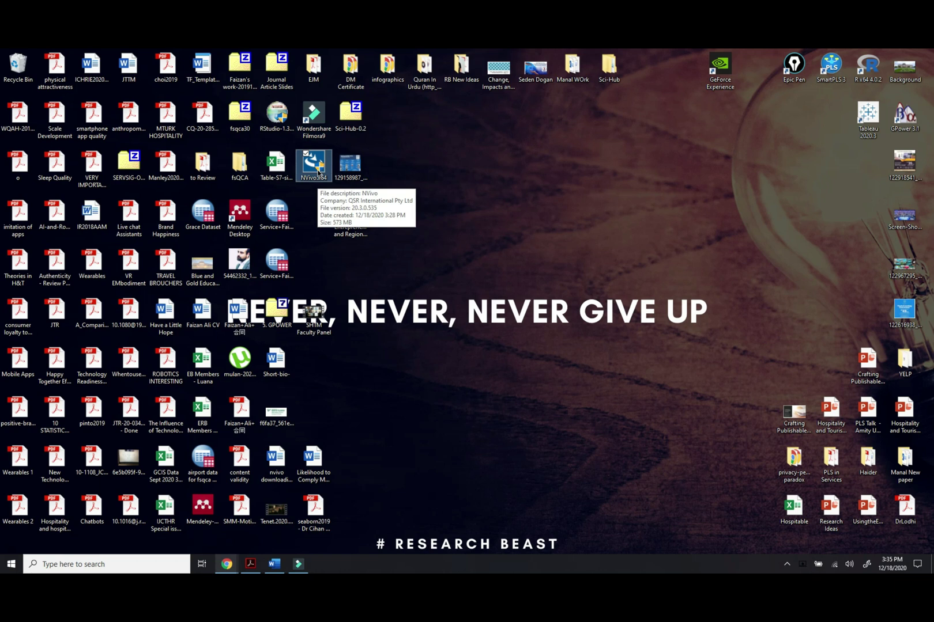
# Launch the NVivo.x64 installer from the desktop, retrying once.
pyautogui.doubleClick(319, 174)
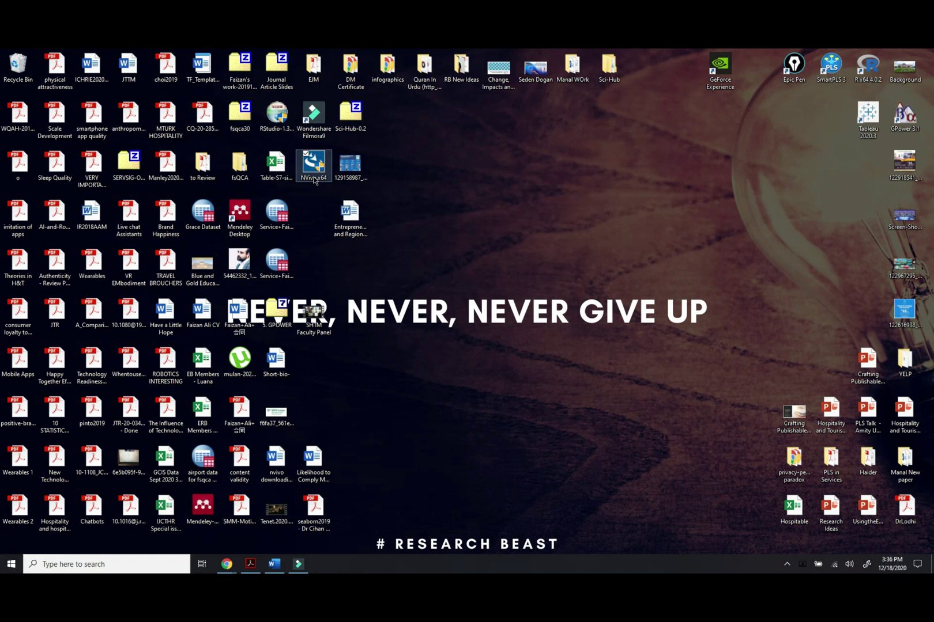
pyautogui.doubleClick(313, 177)
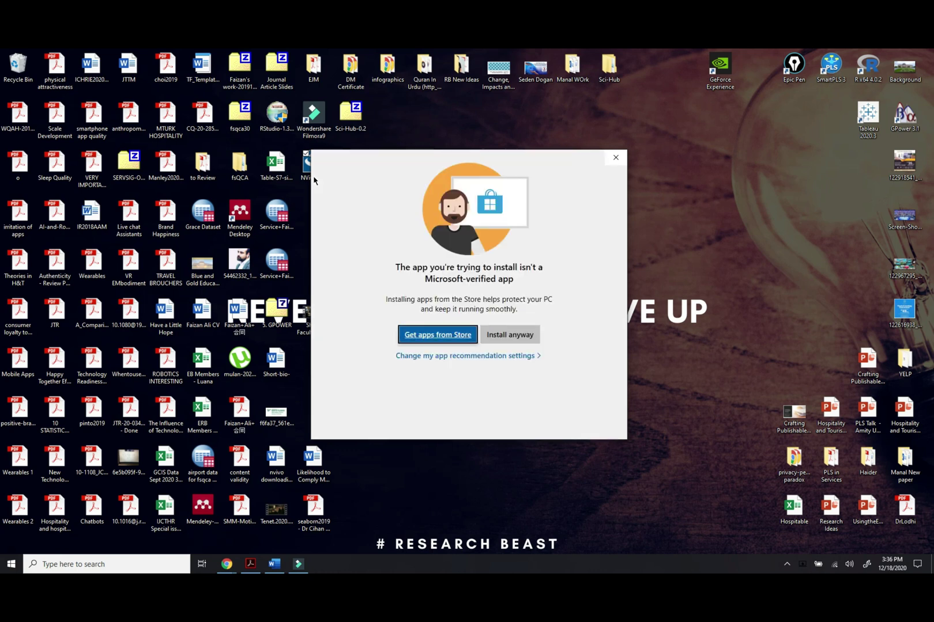
# Install the unverified NVivo app anyway and approve the User Account Control prompt.
pyautogui.click(522, 336)
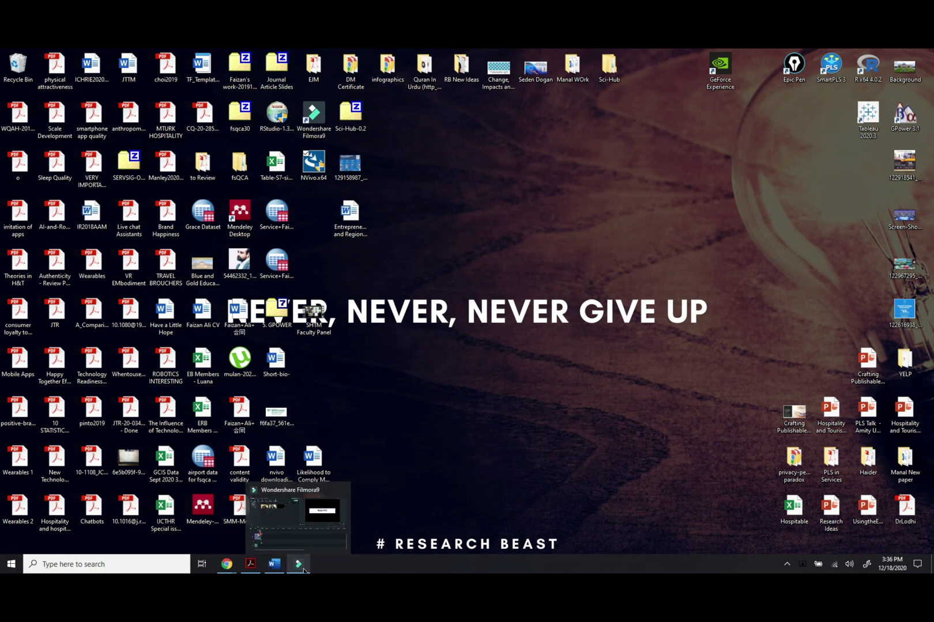
pyautogui.moveTo(297, 563)
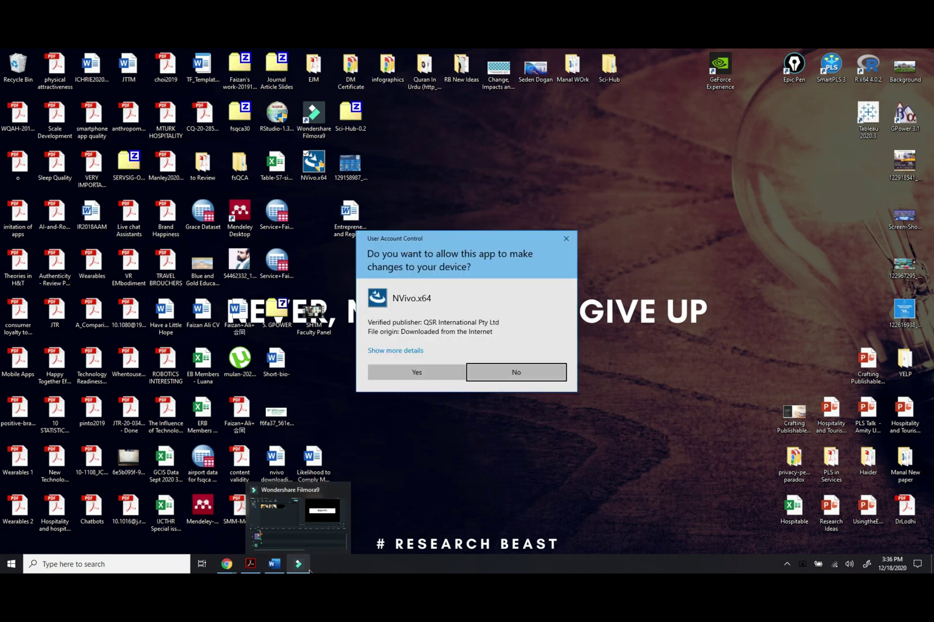
pyautogui.click(422, 371)
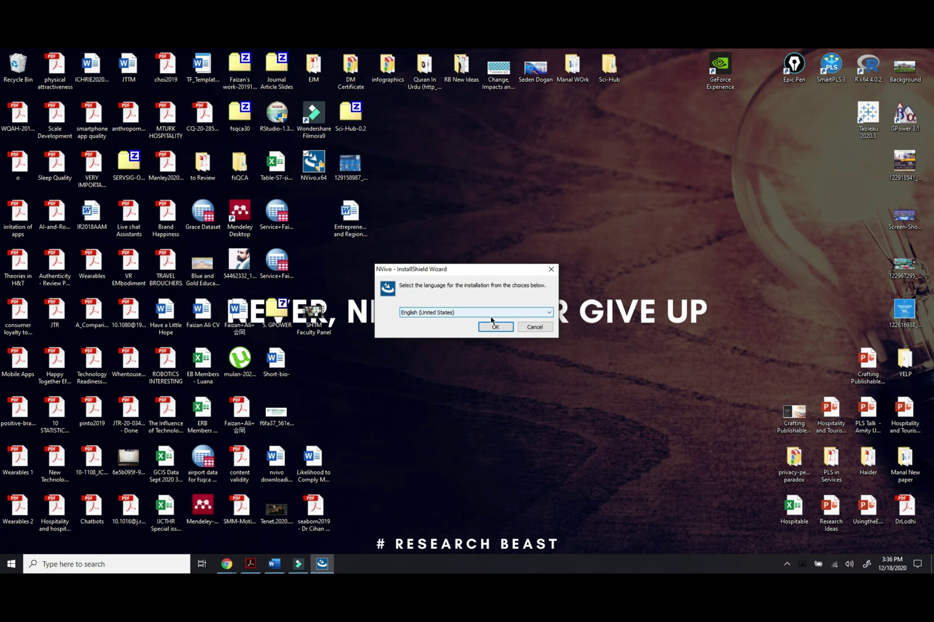
# Accept English (United States) and start installing the Visual C++ 2012 and SQL Server LocalDB prerequisites.
pyautogui.click(490, 325)
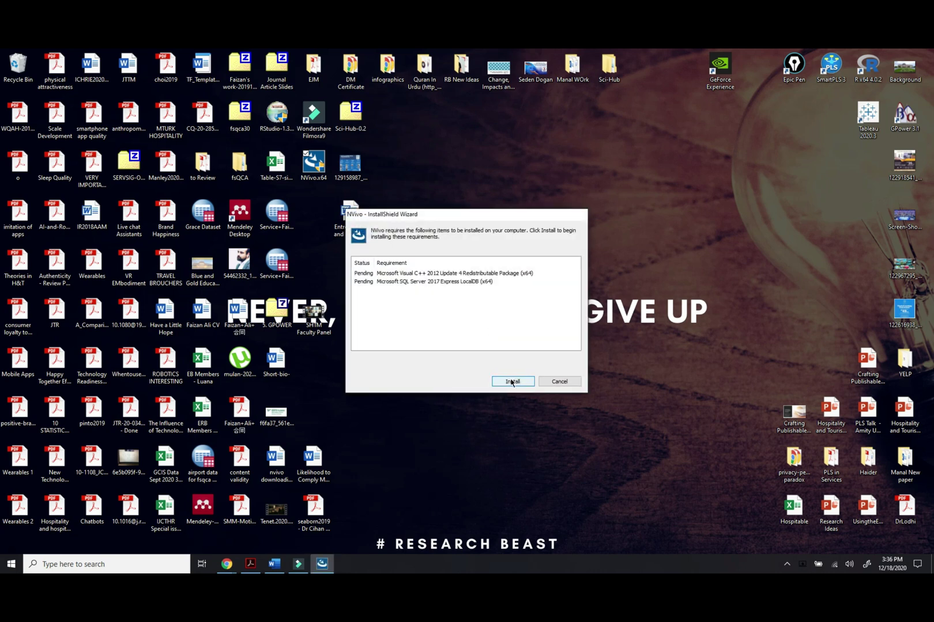
pyautogui.click(512, 381)
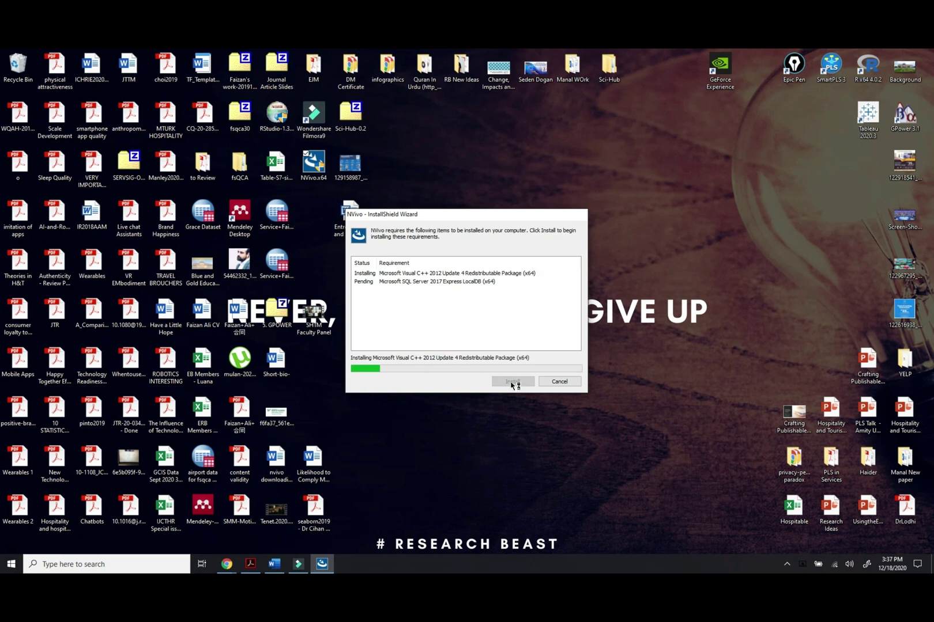